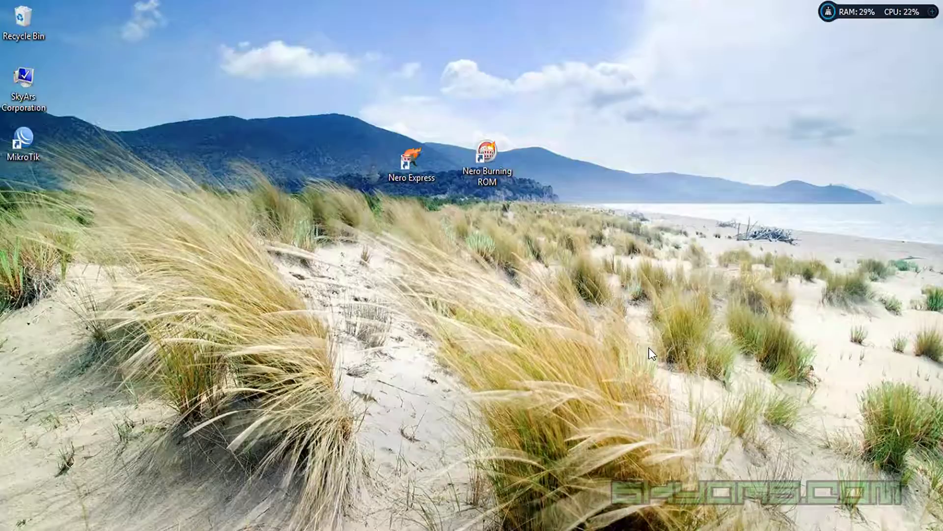
mouse_move(653, 354)
left_mouse_down()
mouse_move(622, 310)
mouse_move(430, 182)
mouse_move(358, 116)
mouse_move(460, 143)
mouse_move(559, 225)
left_mouse_up()
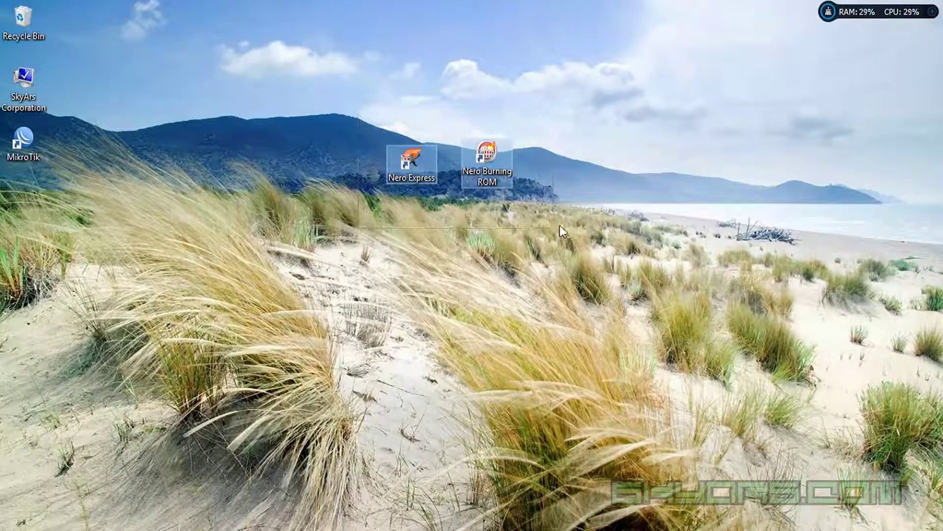
left_click(576, 208)
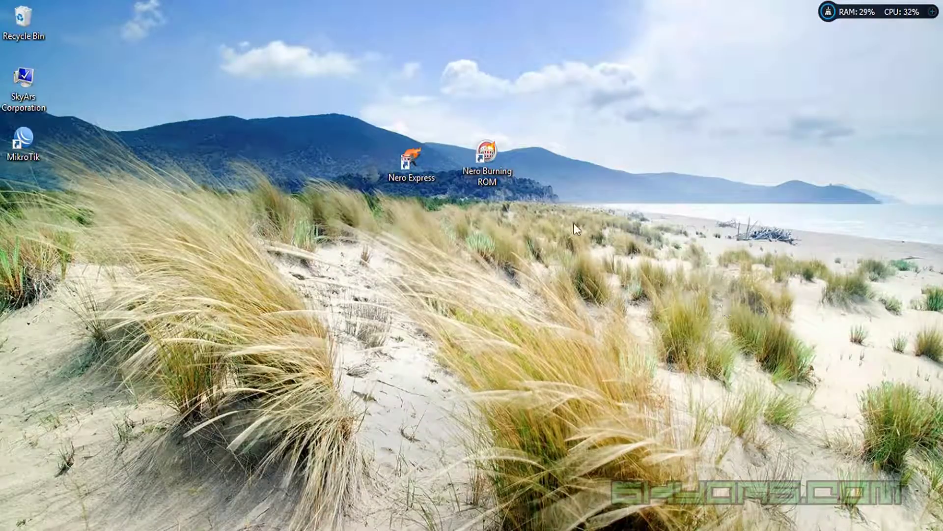
left_click_drag(584, 211, 343, 119)
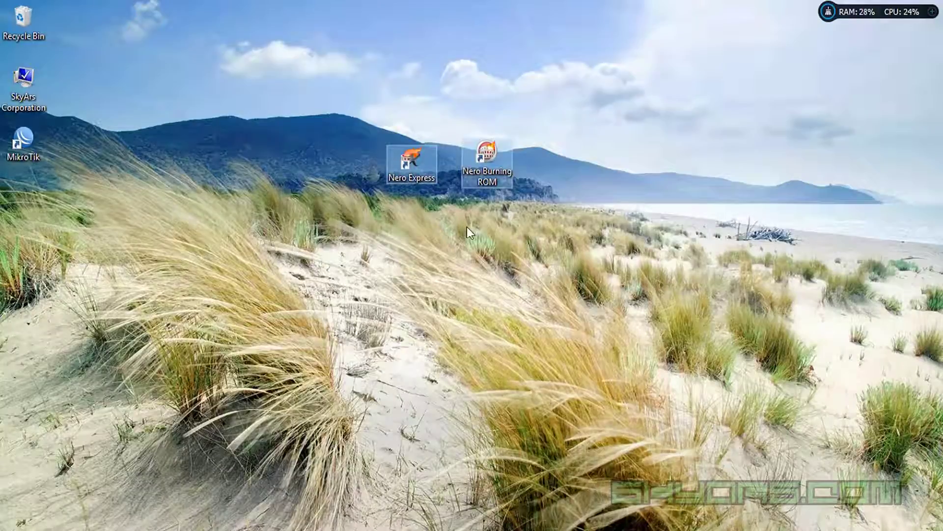
left_click(456, 219)
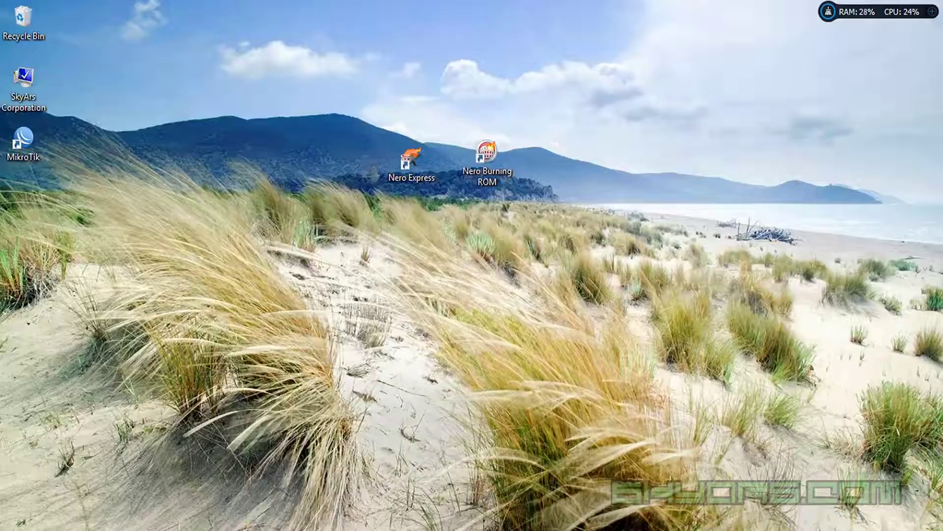
Check the blank disc's capacity in the properties of DVD RW Drive (F:) in File Explorer, then close the windows
key("super+e")
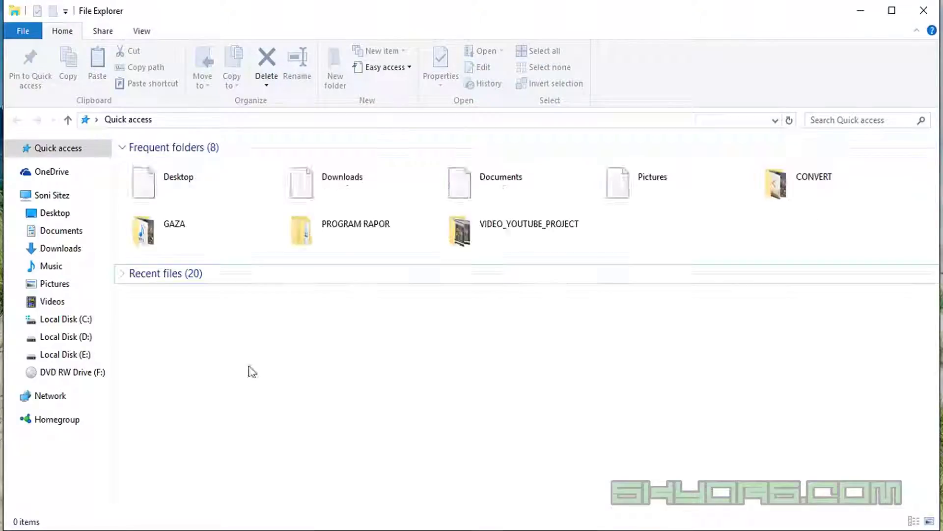
right_click(99, 375)
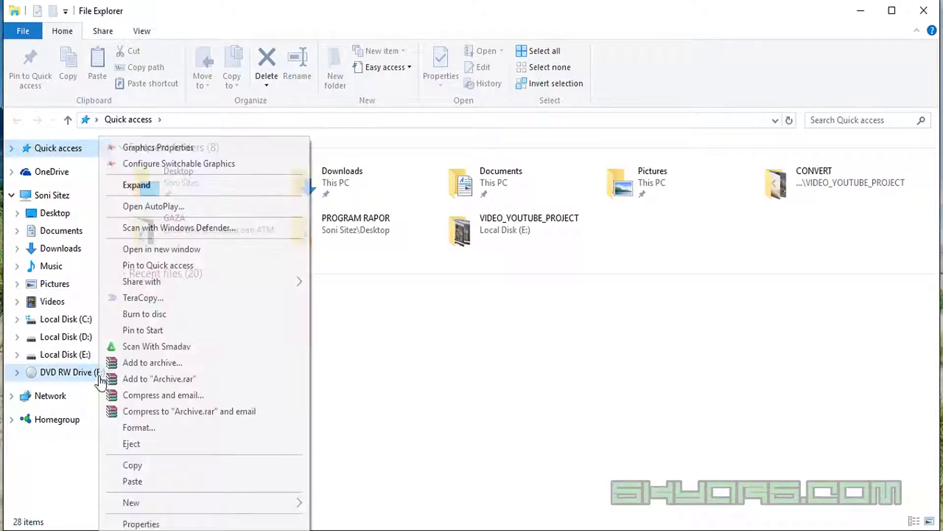
left_click(177, 523)
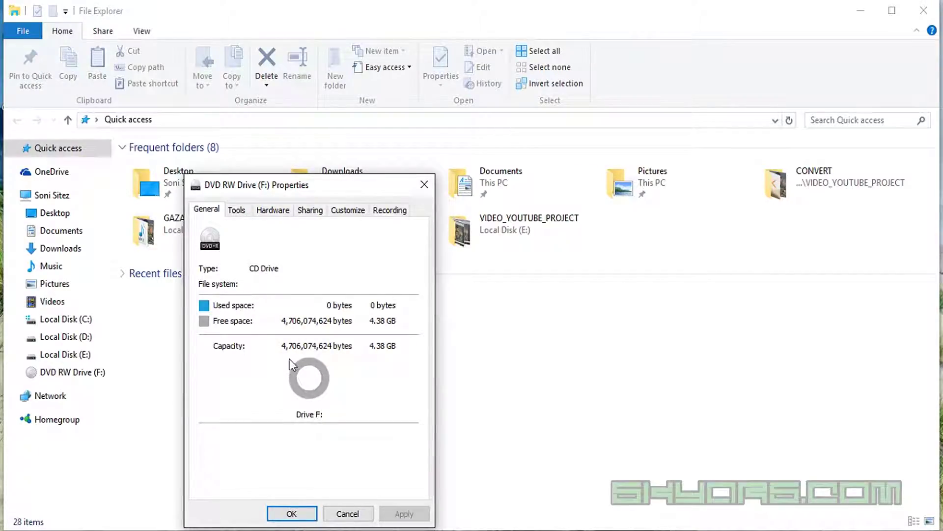
left_click(424, 185)
left_click(933, 5)
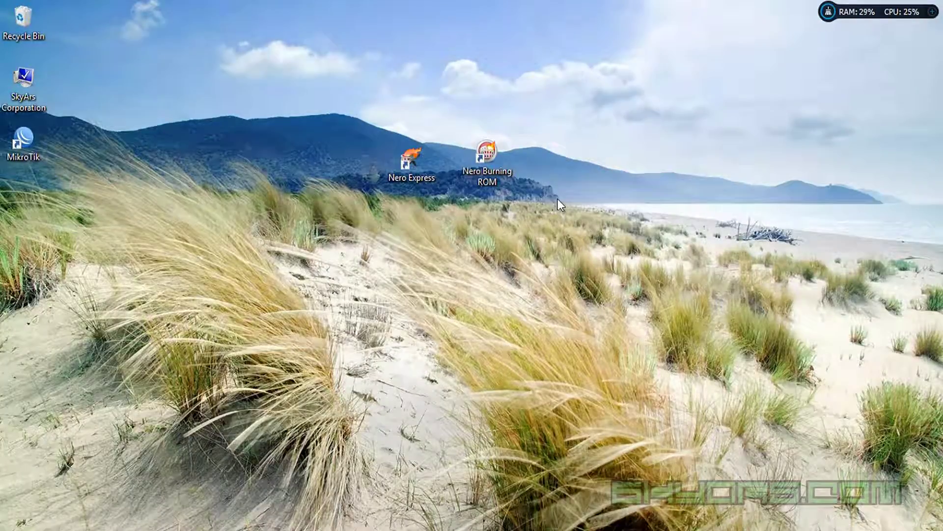
Open Nero Burning ROM, dismiss the New Compilation dialog and maximize the main window
right_click(483, 178)
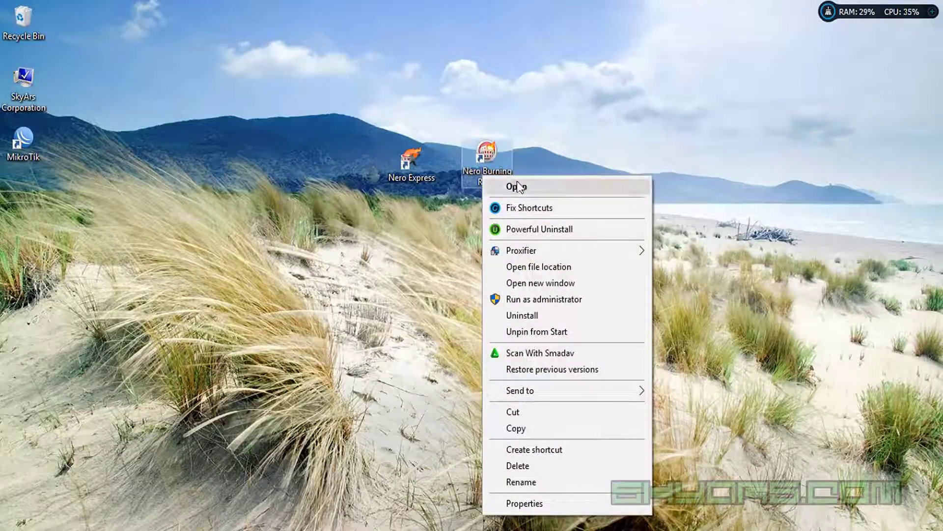
left_click(518, 187)
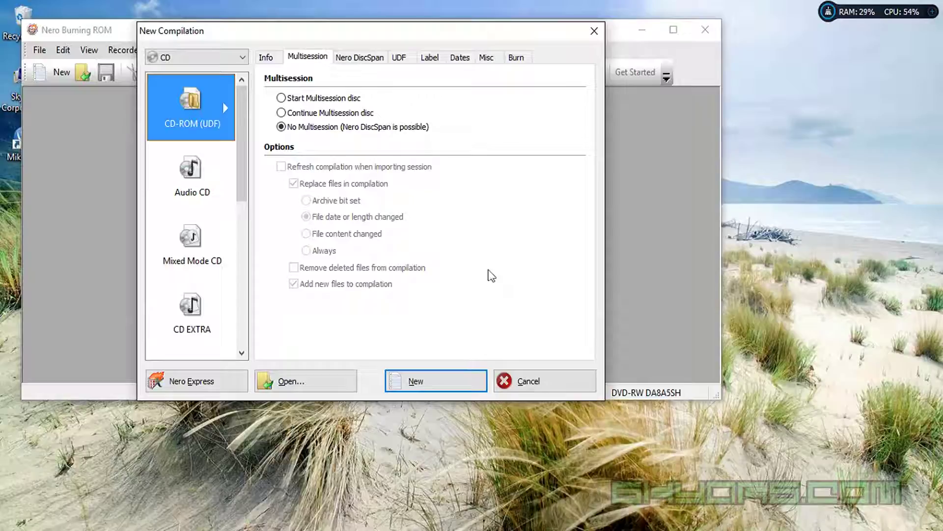
left_click(539, 385)
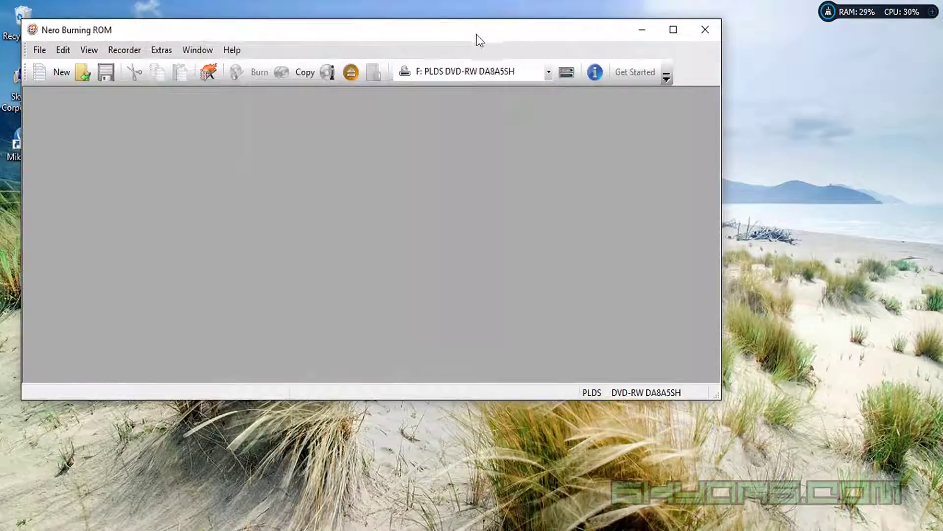
left_click_drag(514, 40, 585, 63)
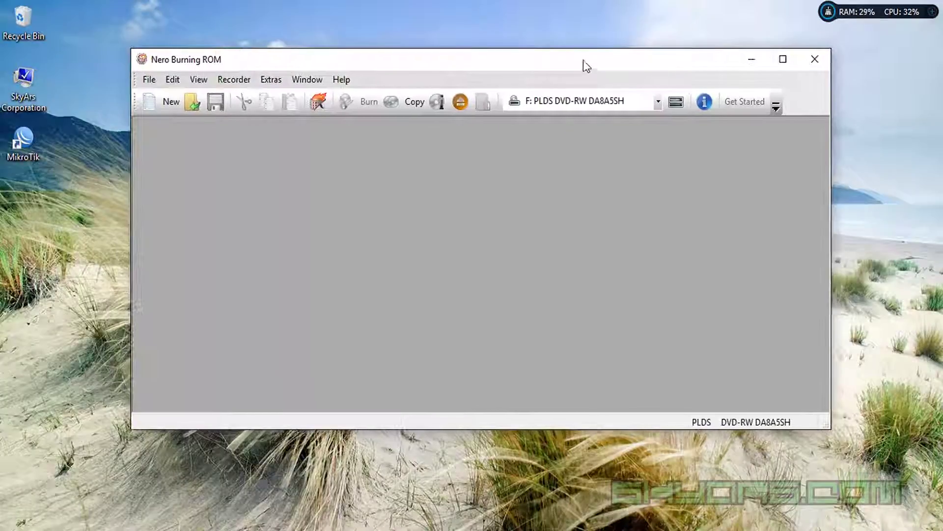
double_click(586, 63)
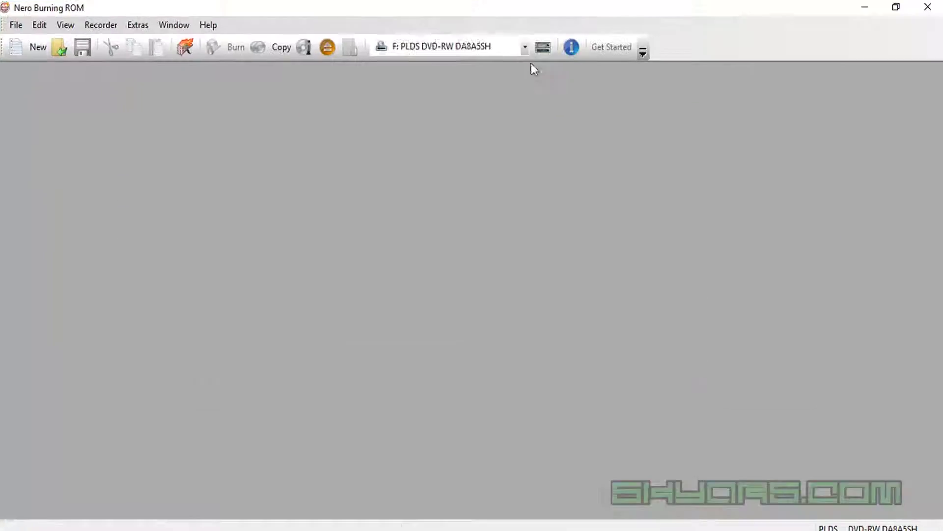
Load the disc image W10_LAST.iso from D:\MASTER\WINDOWS for burning
left_click(110, 27)
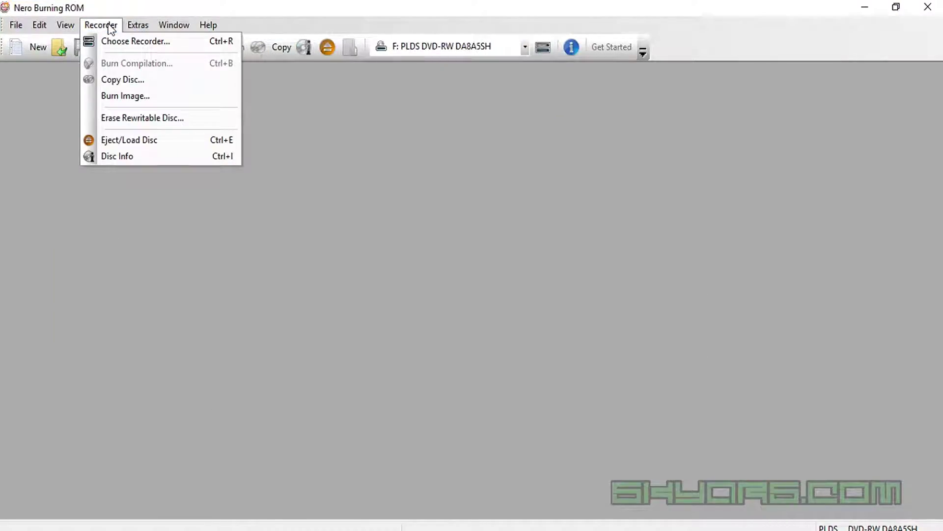
left_click(146, 98)
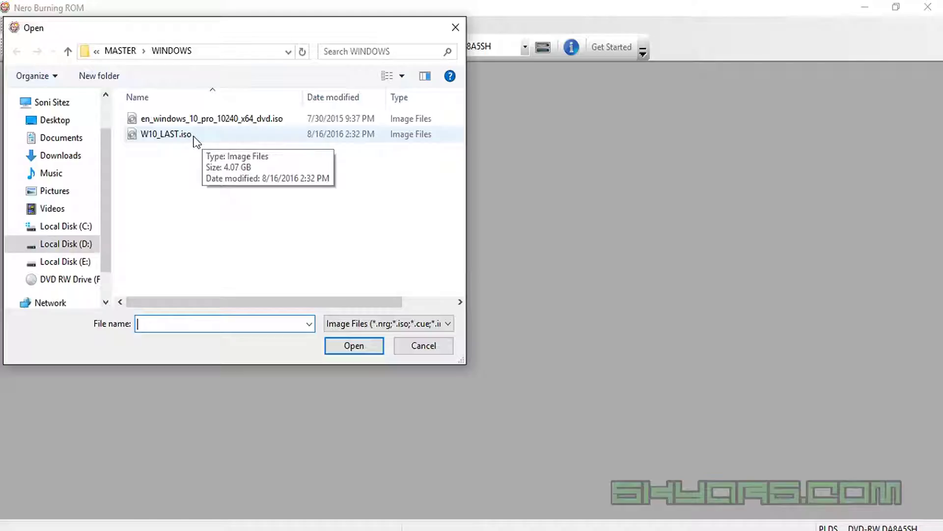
left_click(215, 52)
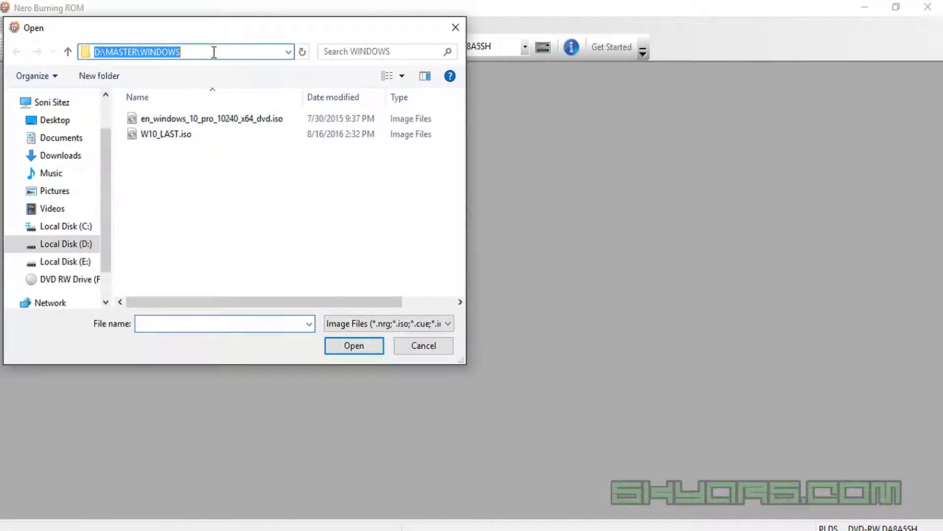
left_click(214, 52)
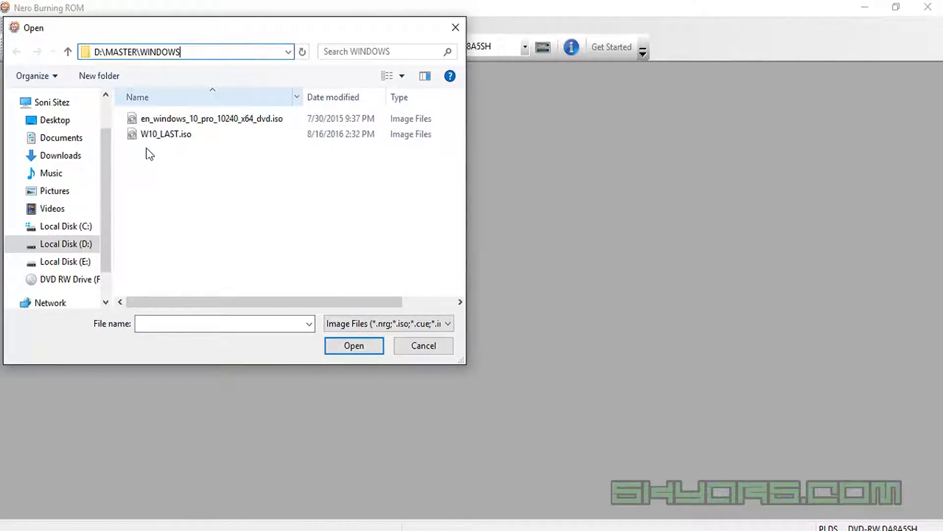
left_click(183, 134)
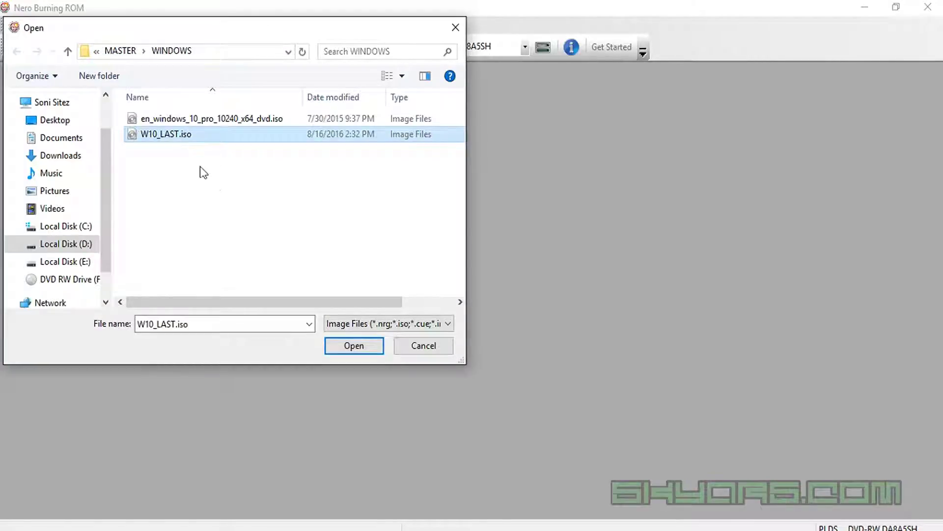
left_click(351, 346)
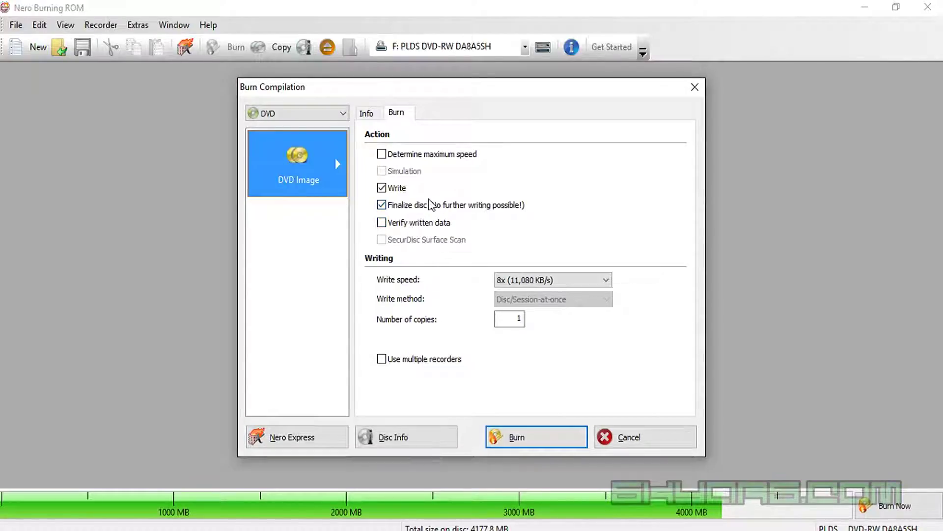
Burn the loaded image to the DVD with the preset write options and let the process finish
left_click(517, 437)
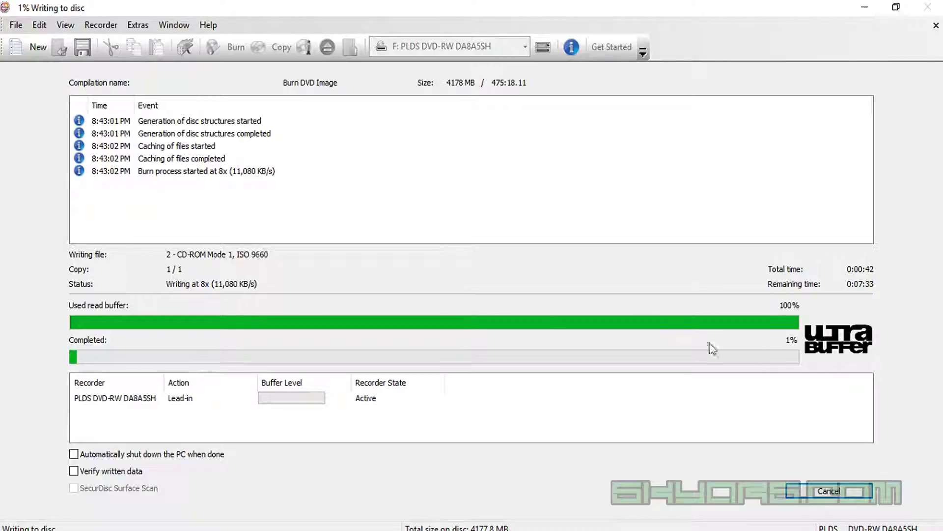
left_click(102, 27)
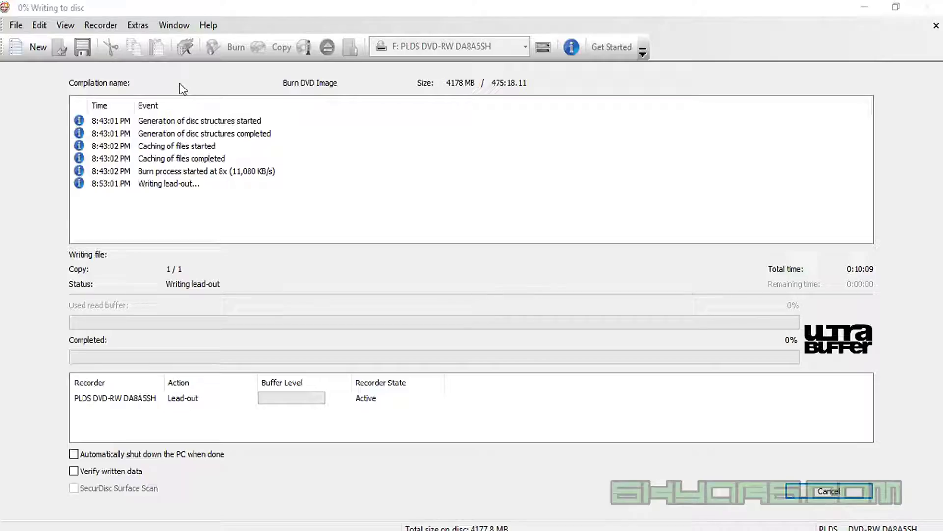
left_click(101, 25)
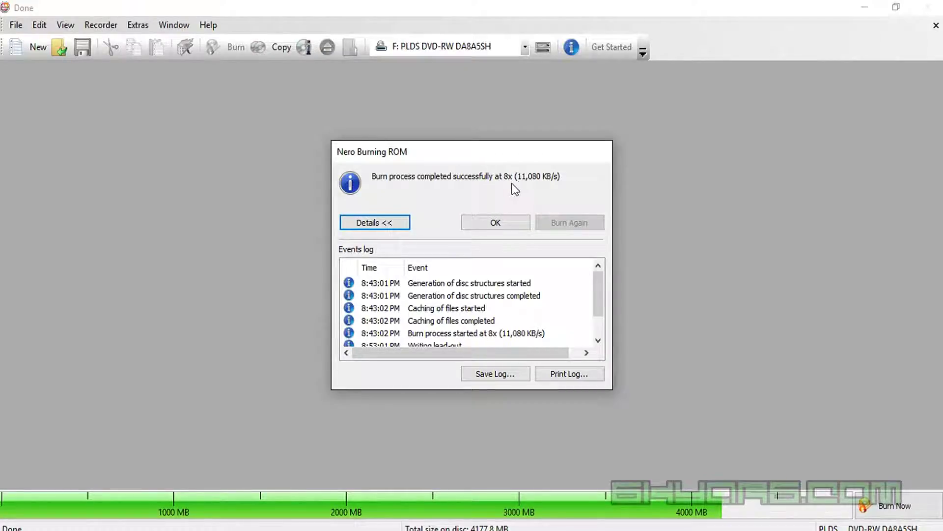
Review the rest of the burn's events log, dismiss the completion message and minimize the burning program
mouse_move(599, 295)
left_mouse_down()
mouse_move(608, 343)
mouse_move(604, 307)
mouse_move(604, 327)
left_mouse_up()
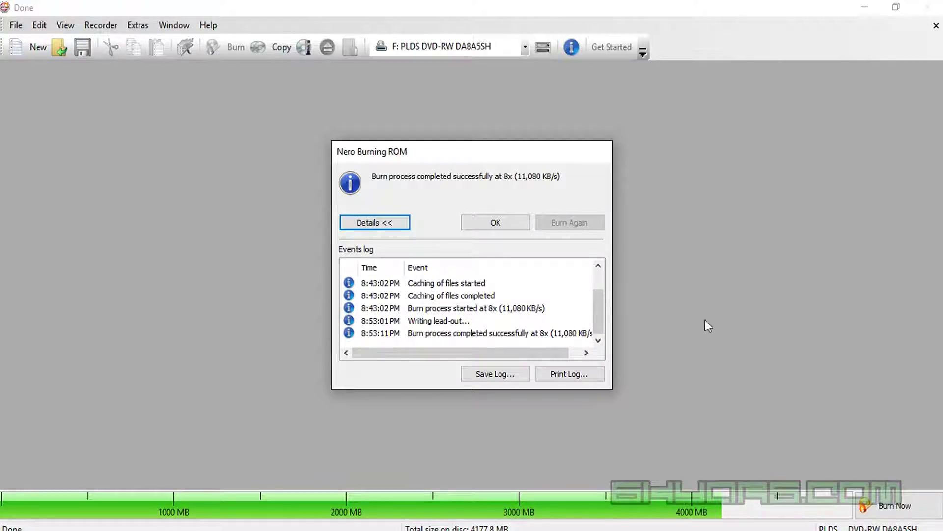
left_click(501, 225)
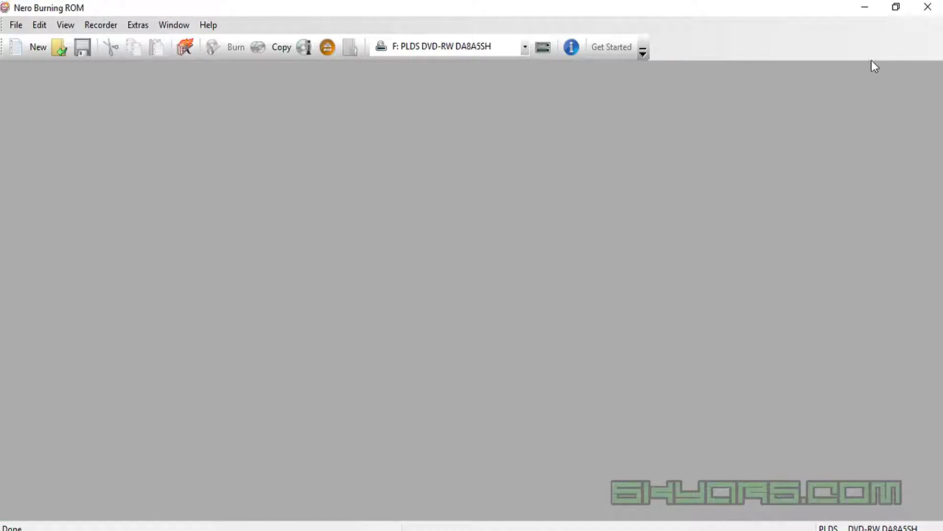
left_click(866, 8)
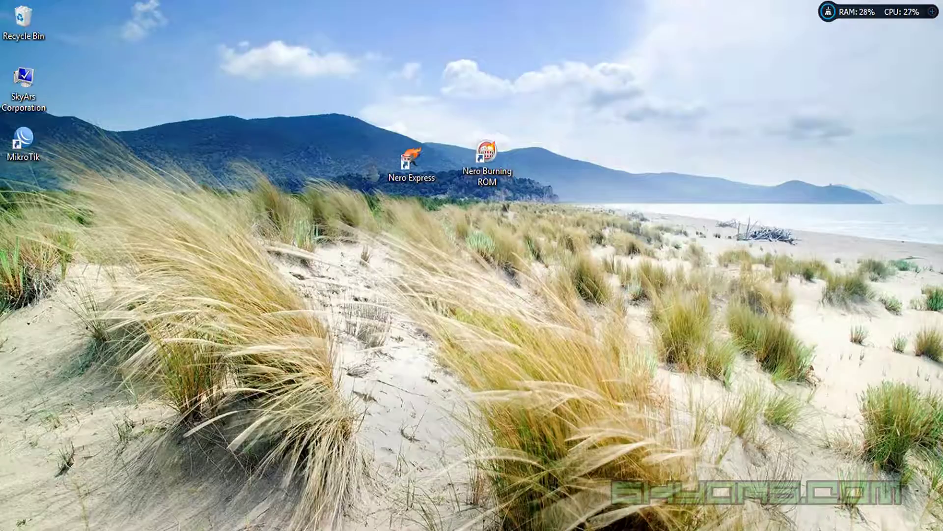
Examine the files on the burned disc in DVD RW Drive (F:) with File Explorer, then close the window
key("super+e")
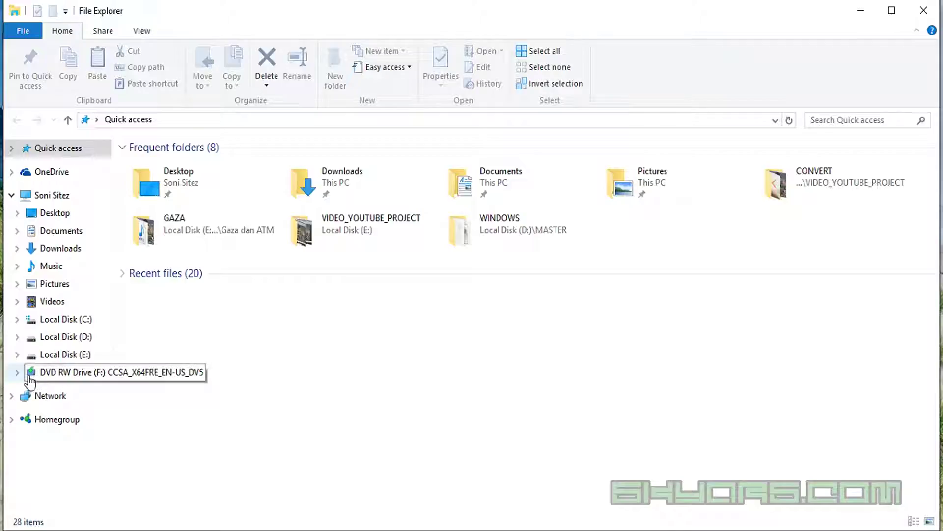
left_click(36, 378)
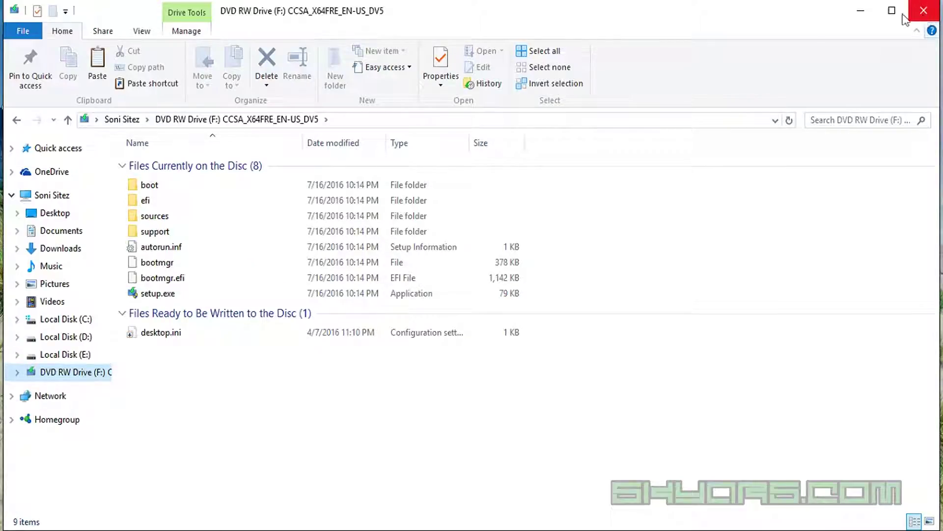
left_click(923, 10)
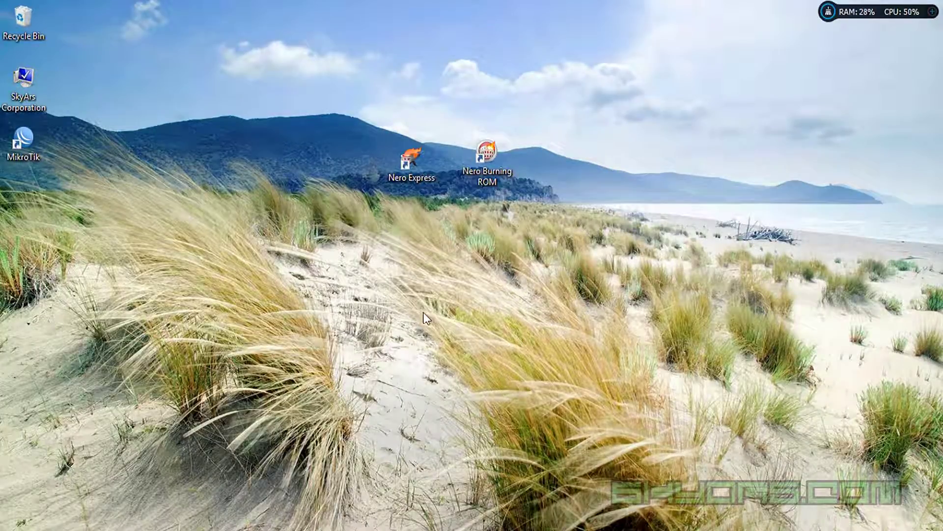
right_click(441, 273)
left_click(493, 353)
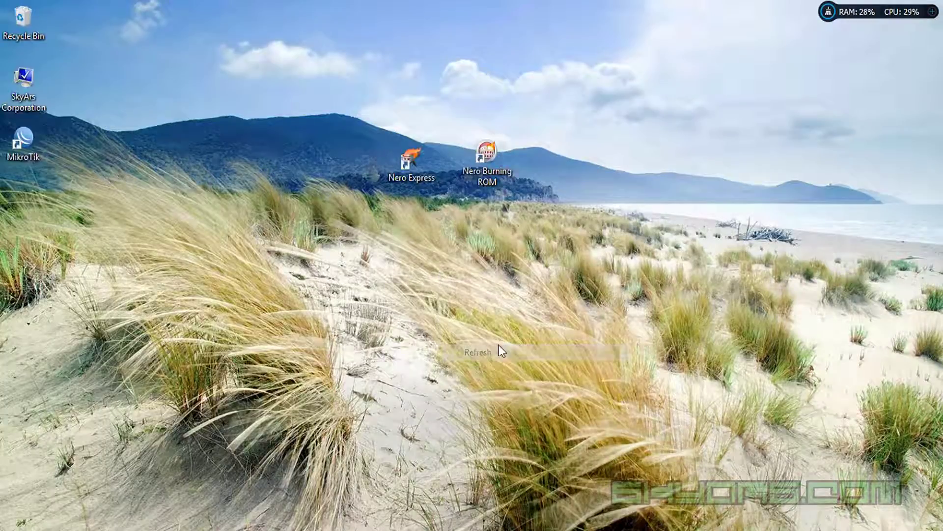